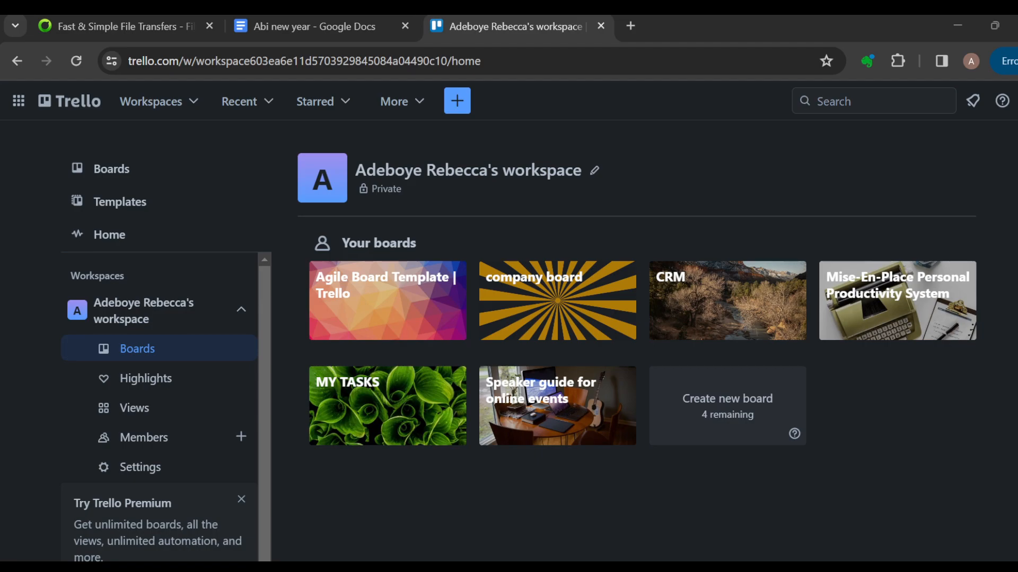
scroll(392, 323, down, 1)
scroll(392, 323, up, 1)
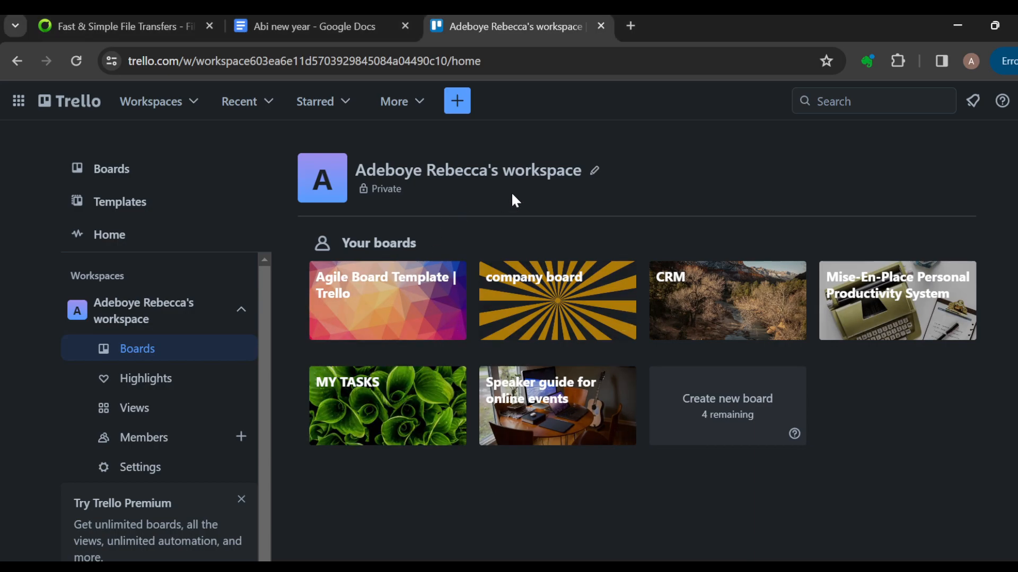
click(462, 110)
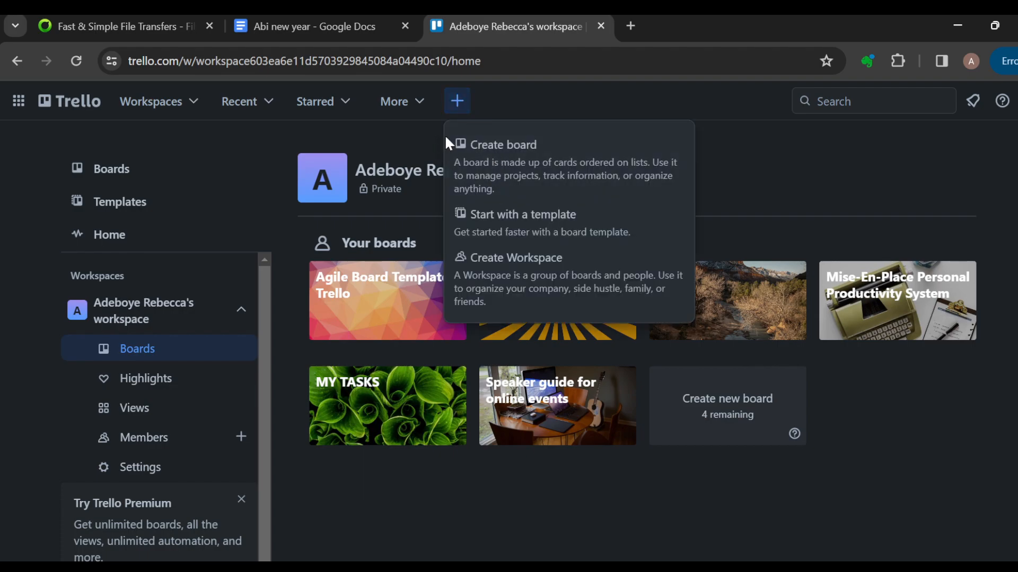
click(796, 198)
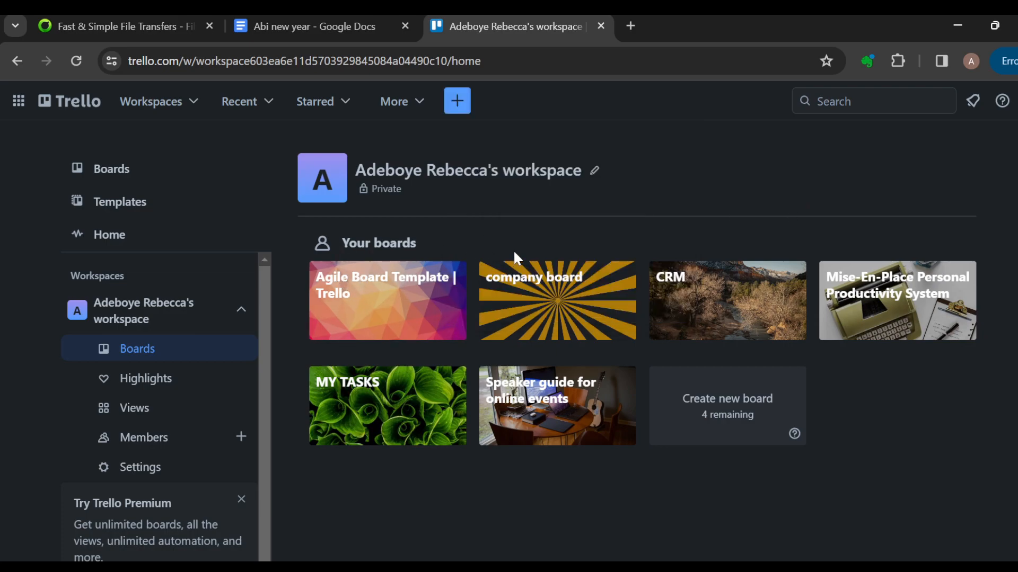
Open the CRM board and rename it RECRUITMENT P
click(710, 318)
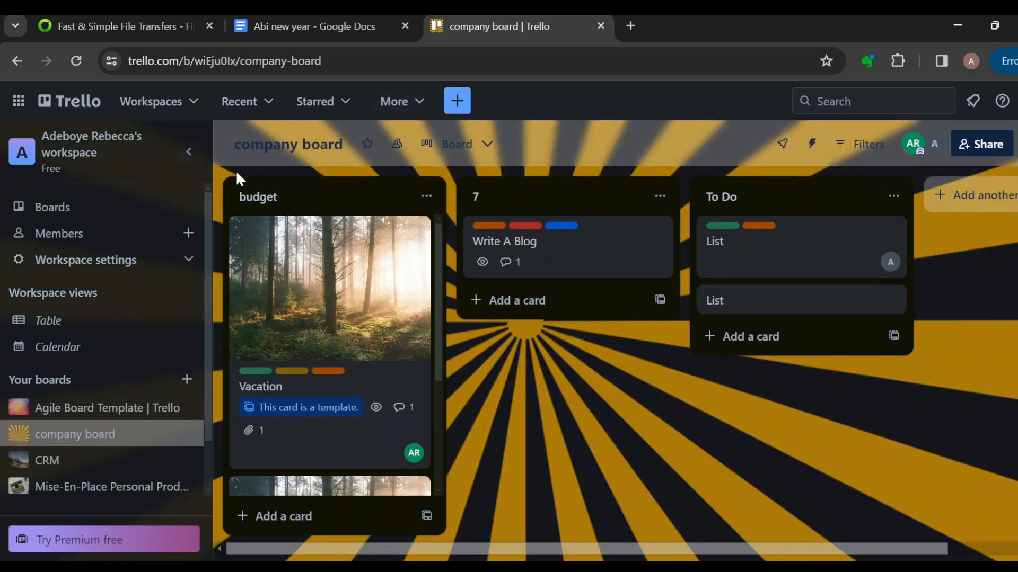
click(90, 466)
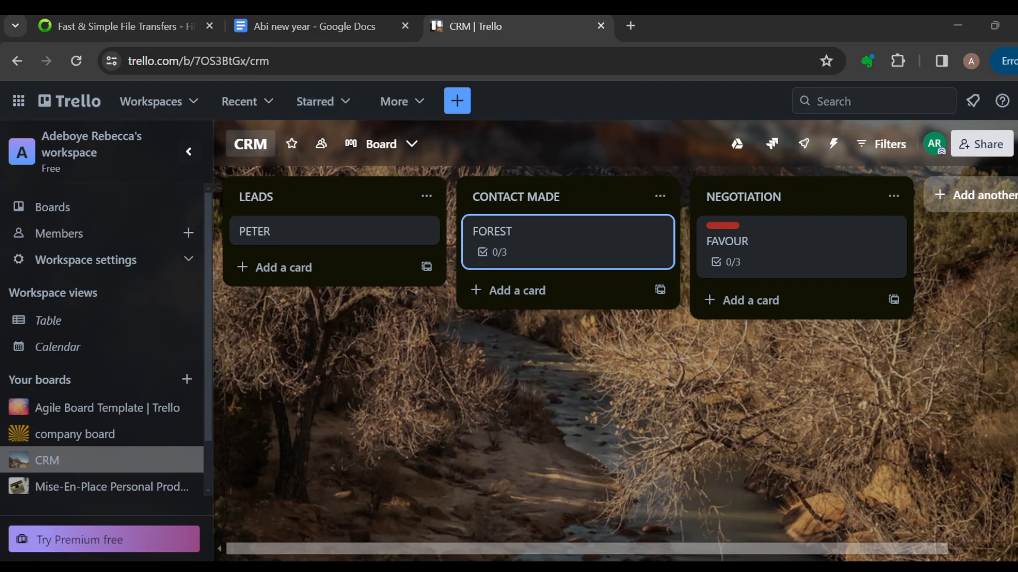
click(247, 149)
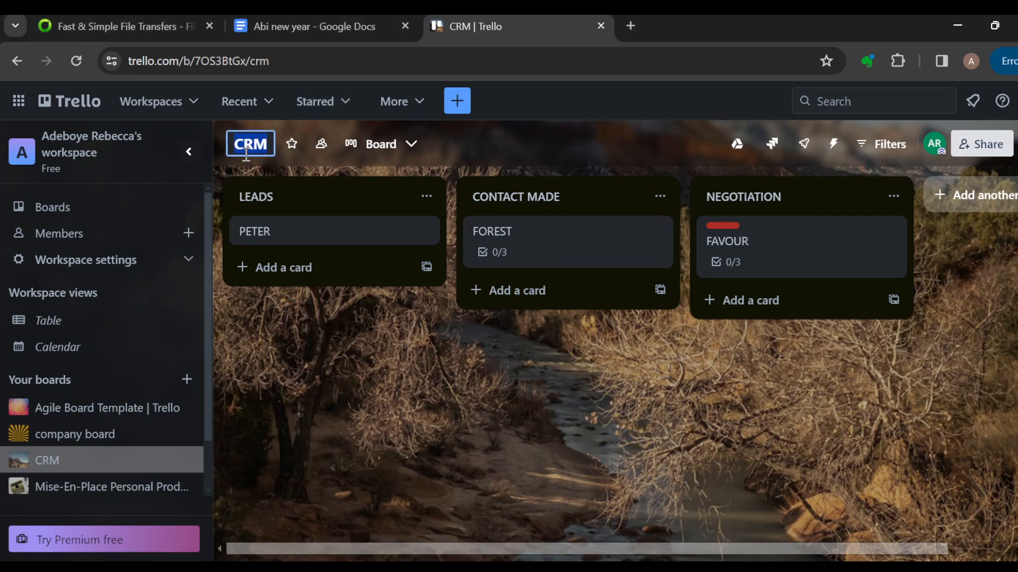
text(RECR)
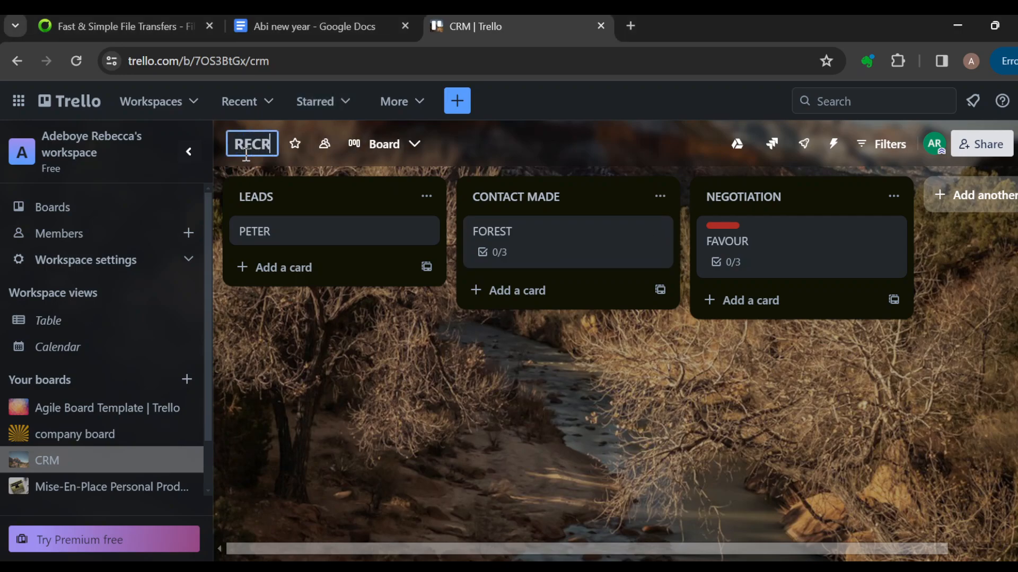
text(UITME)
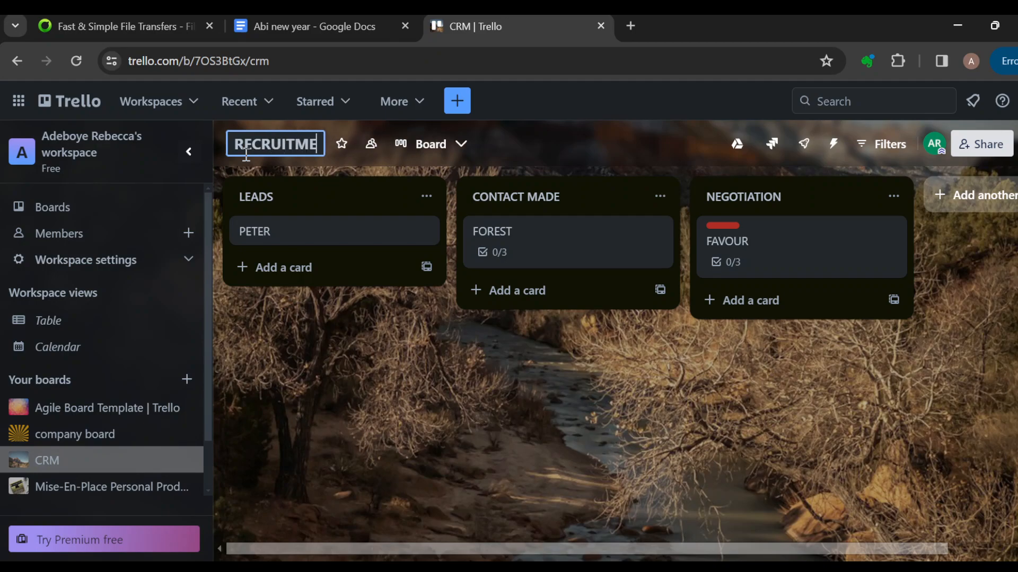
text(NT P.)
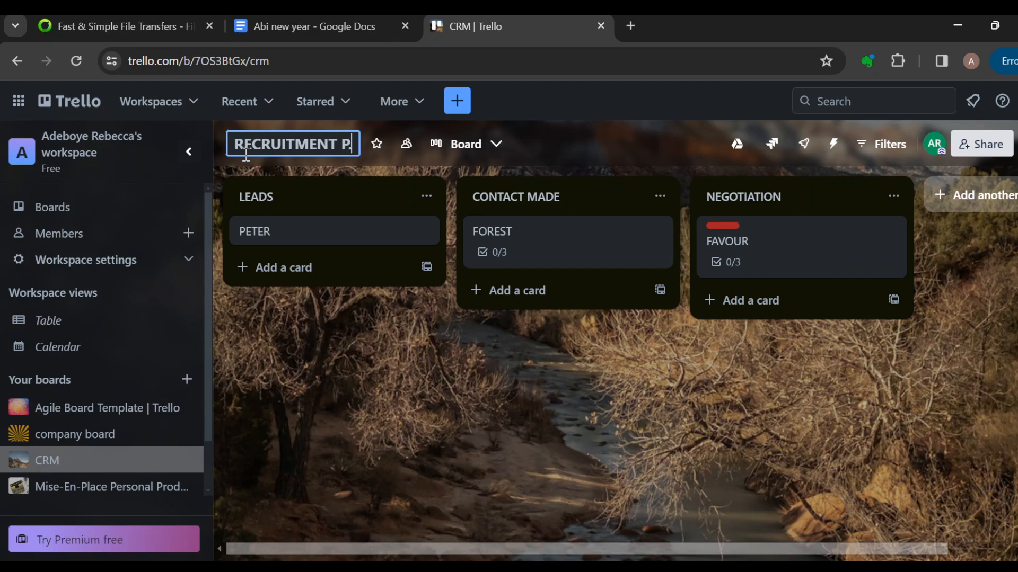
key(Return)
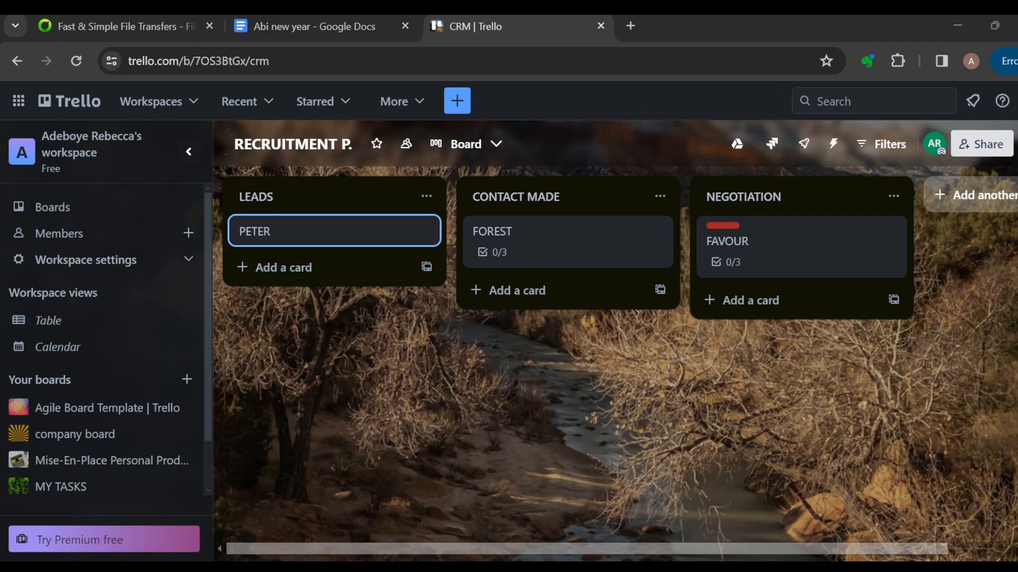
Rename the LEADS list as AVAILABLE POSITIONS
click(287, 195)
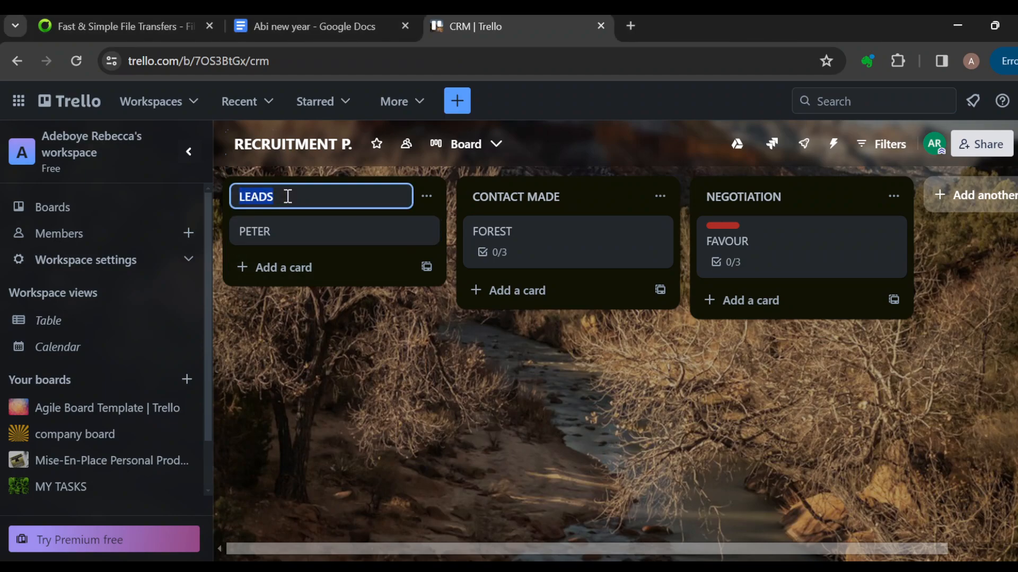
text(AVAILAB)
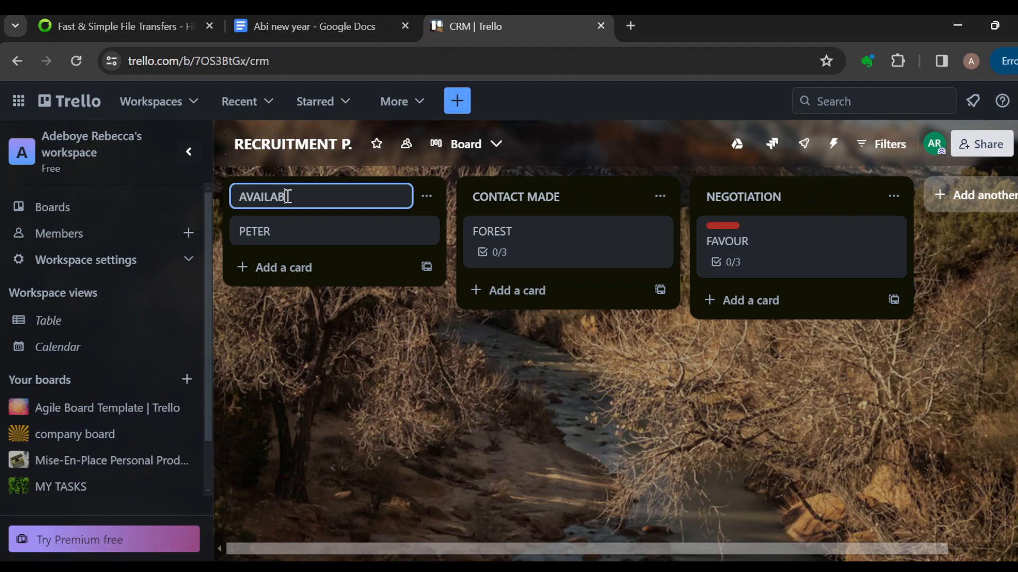
text(LE POSITIONS)
key(Return)
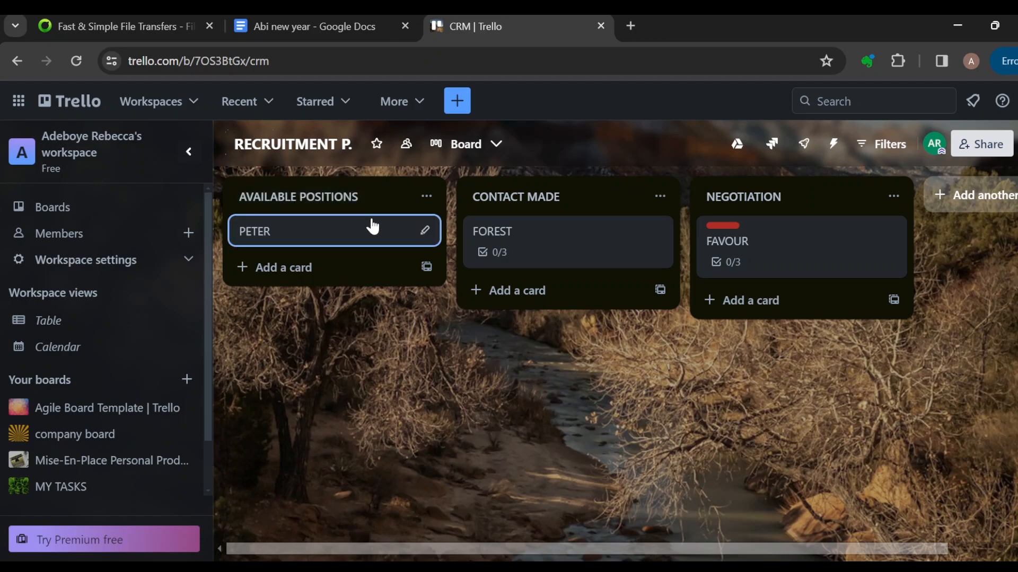
Rename the CONTACT MADE list as APPLICATIONS RECEIVED
click(548, 200)
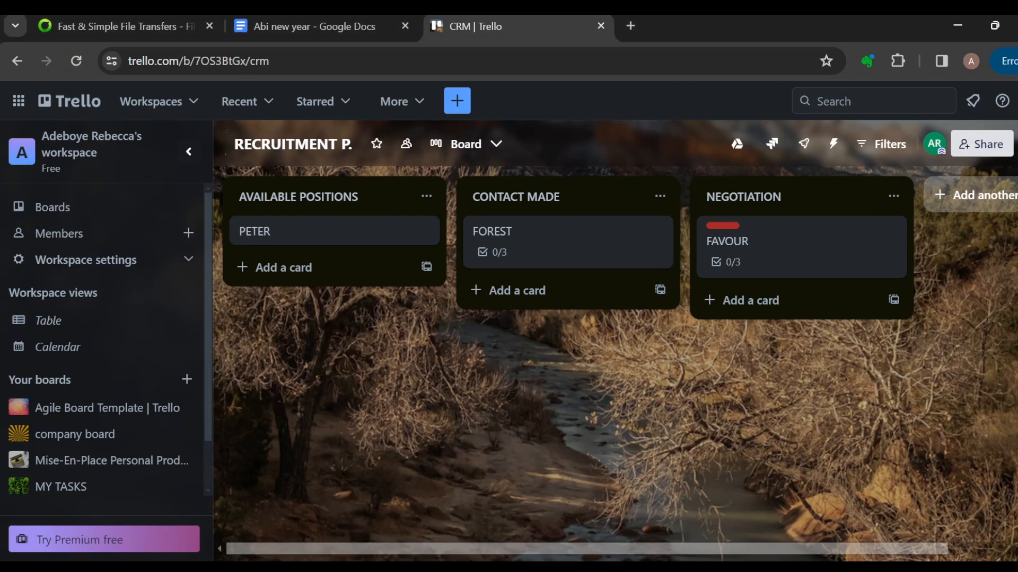
click(563, 201)
text(APPLI)
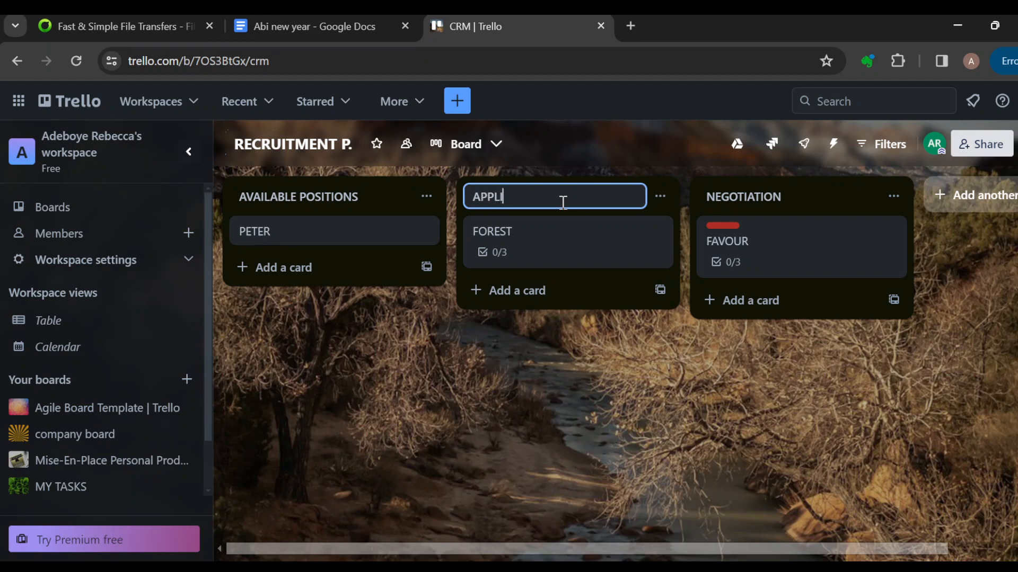
text(CATIONS REC)
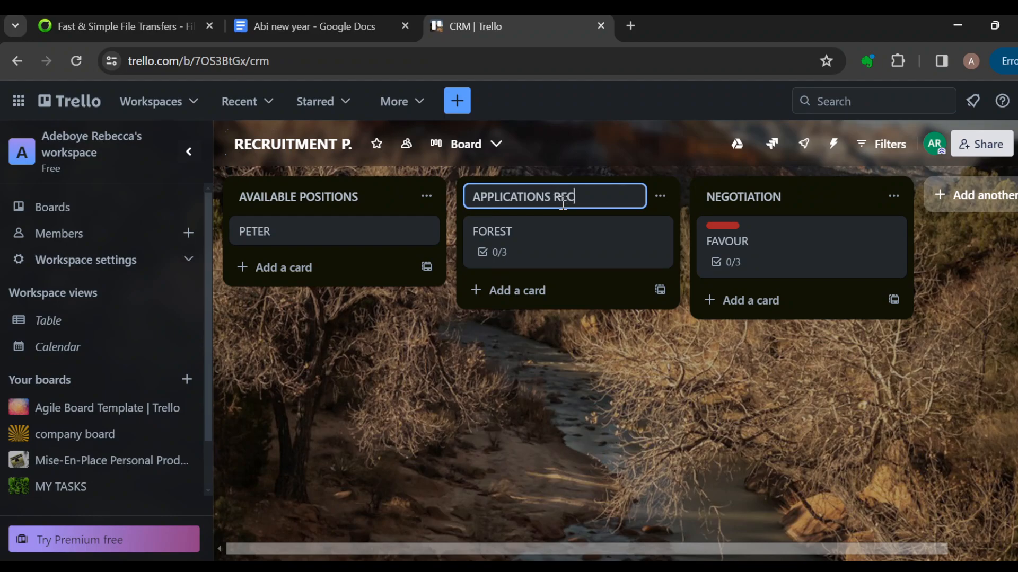
text(EIVED)
key(Return)
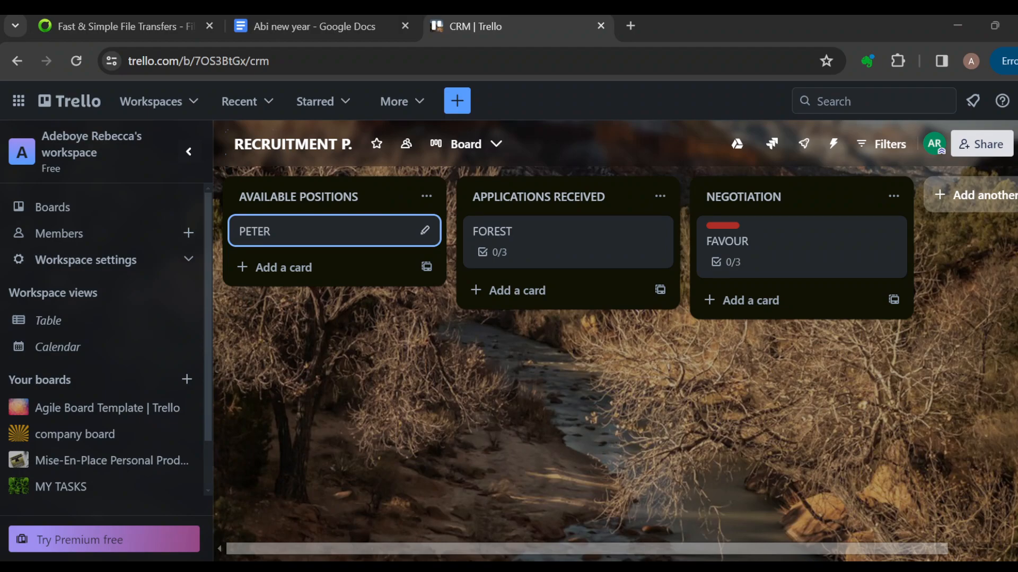
Open the only card in the AVAILABLE POSITIONS list and change its title to CLERK
click(286, 236)
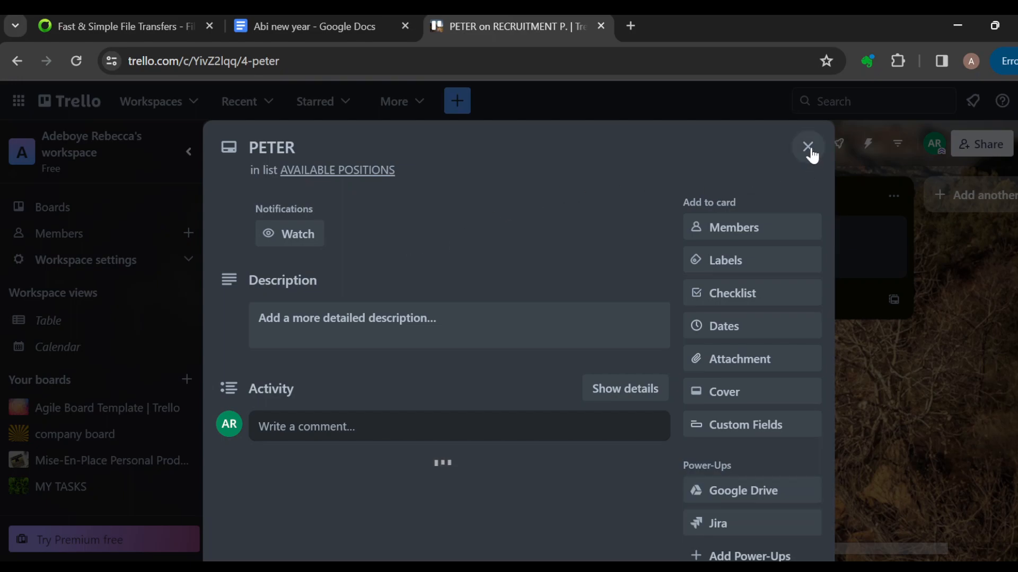
click(329, 142)
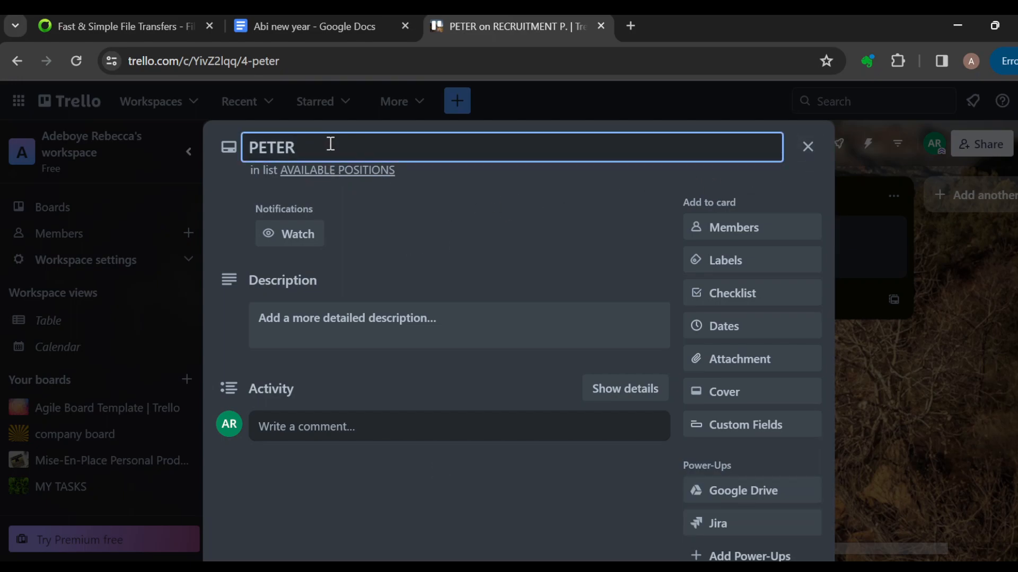
key(BackSpace)
key(BackSpace)
key(BackSpace)
key(BackSpace)
key(BackSpace)
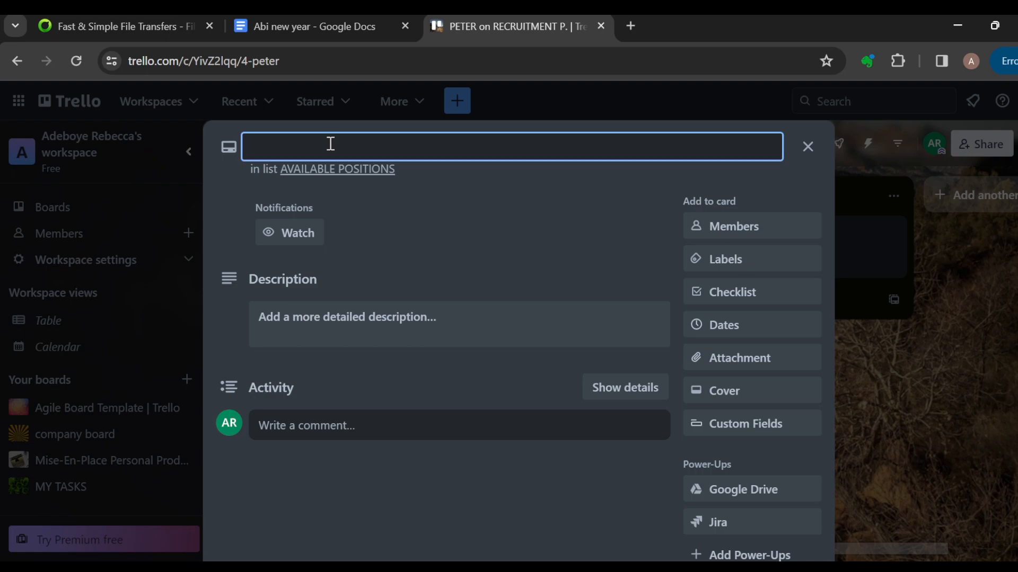
text(CLERK)
key(Return)
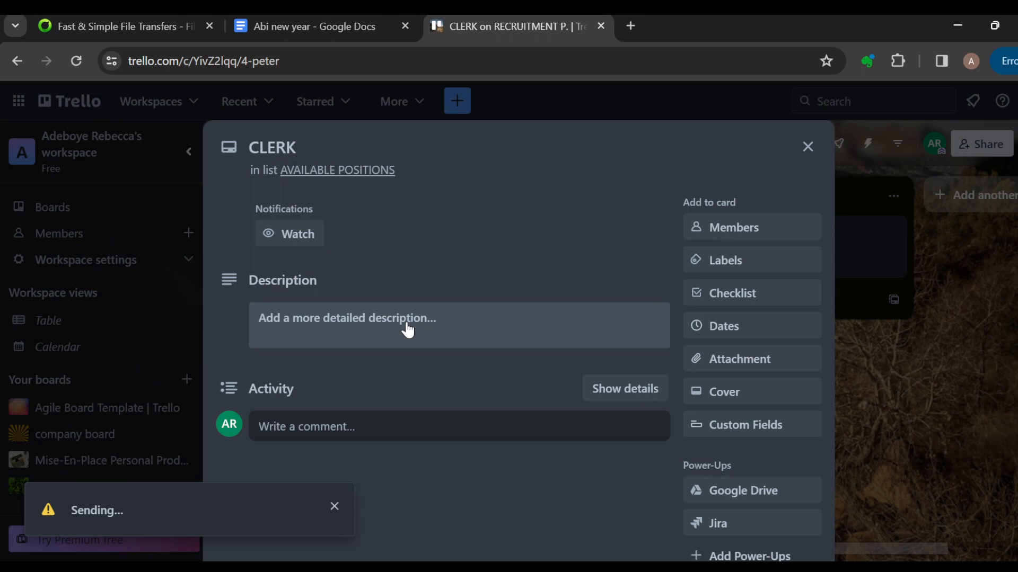
Assign the green label to the CLERK card and close the card
click(748, 261)
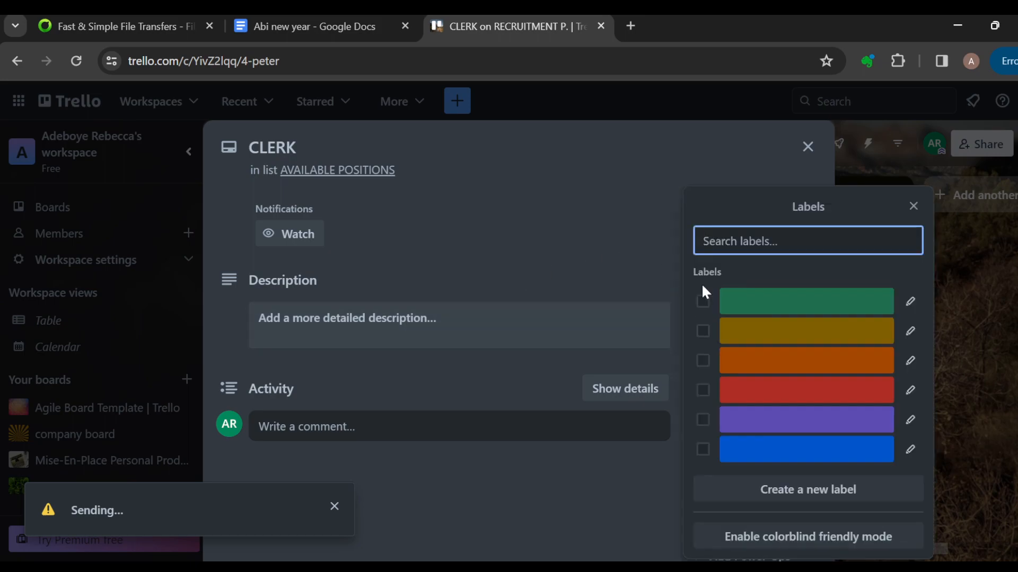
click(702, 301)
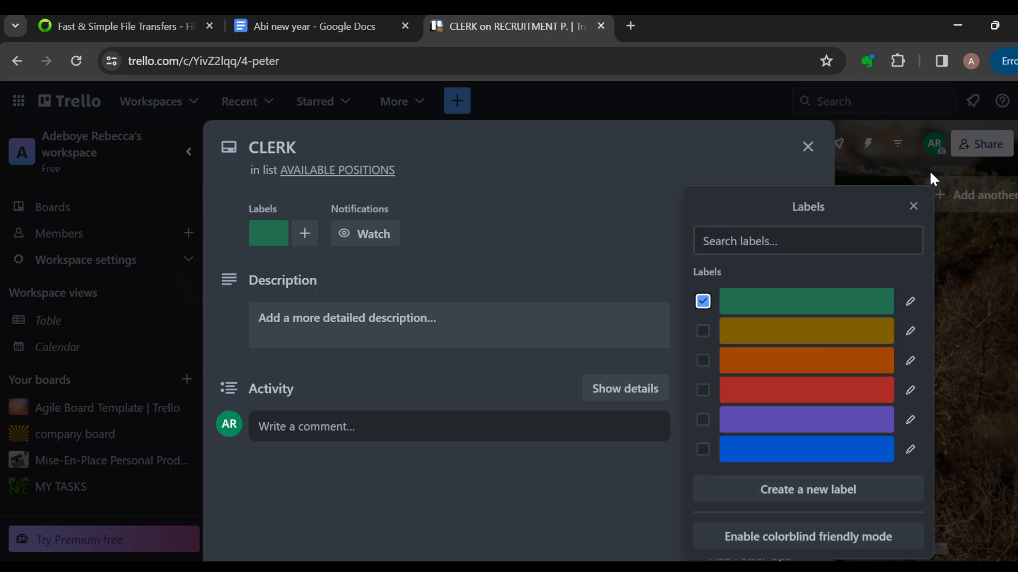
click(912, 206)
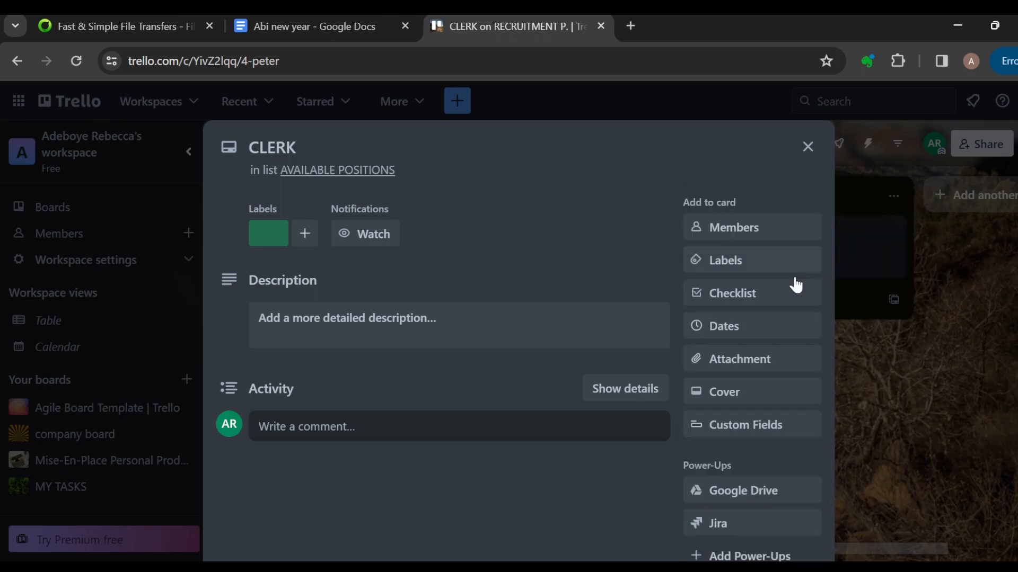
click(808, 150)
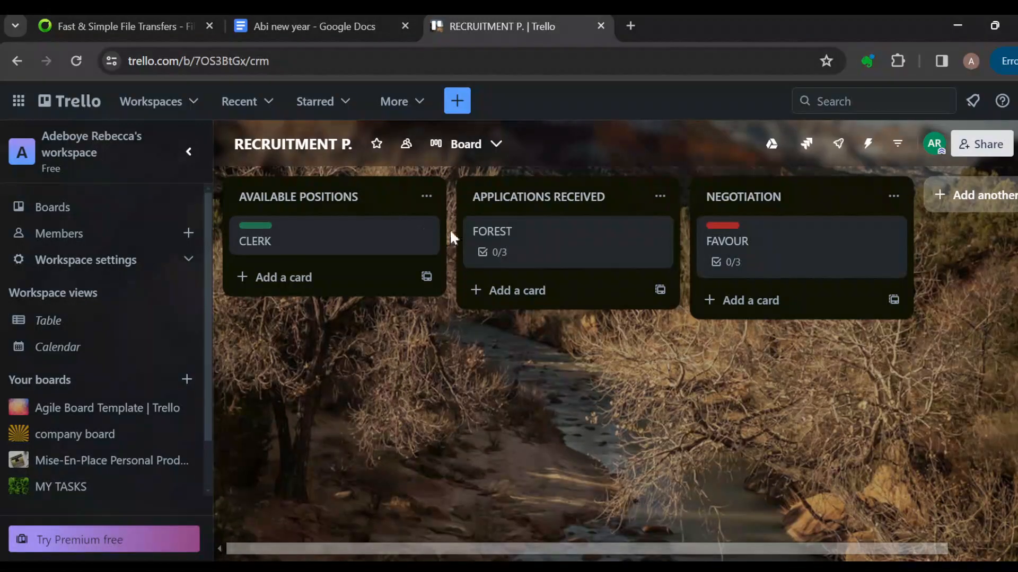
Add a card titled ACCOUNTANT to the AVAILABLE POSITIONS list
click(359, 279)
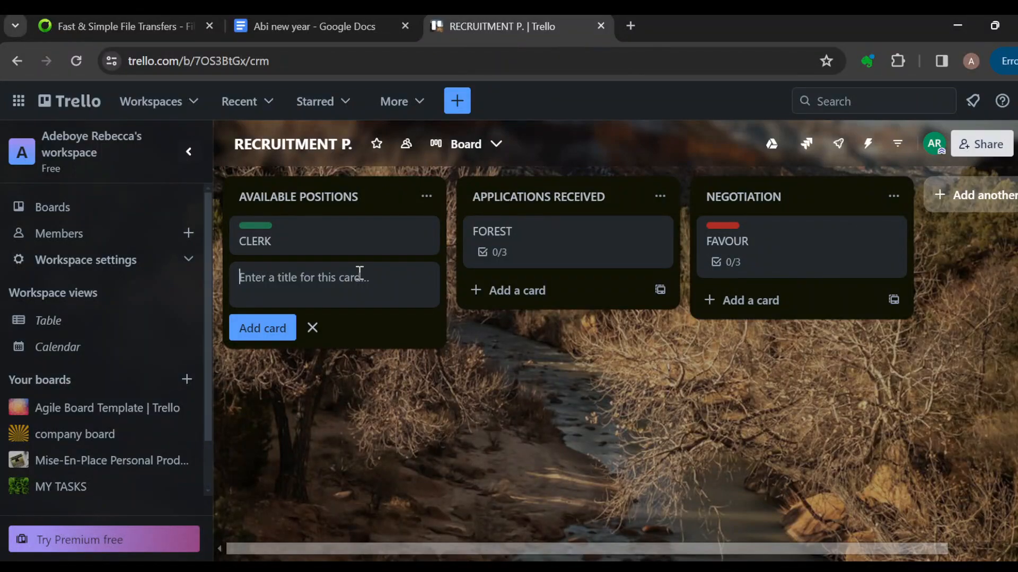
text(ACCOU)
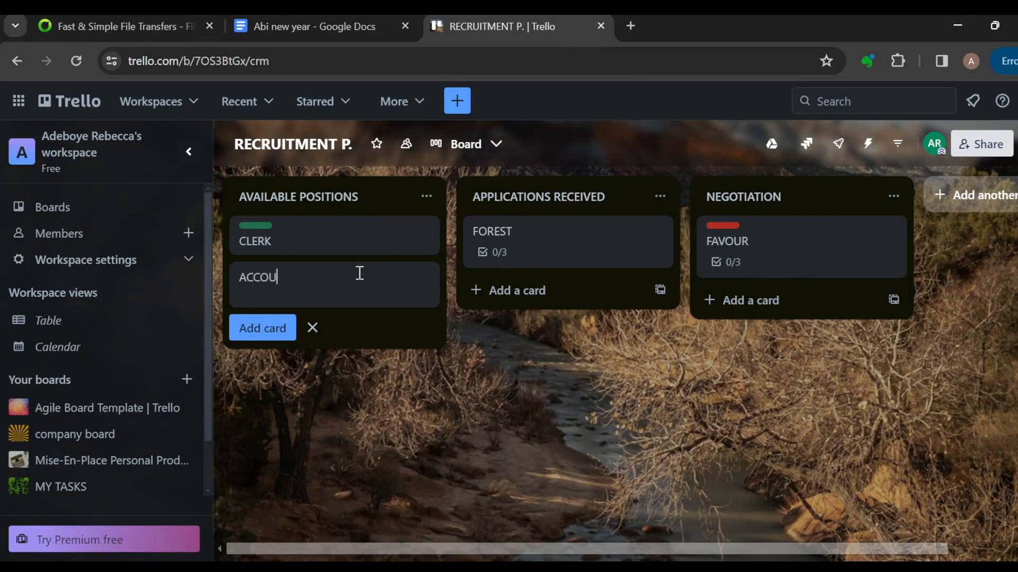
text(NTANT)
key(Return)
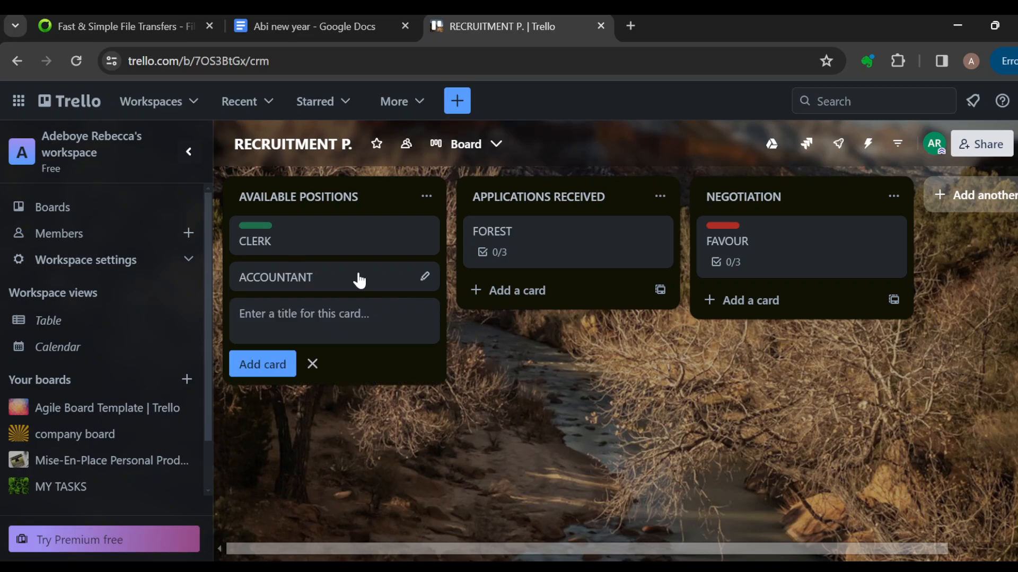
Assign the red label to the ACCOUNTANT card and save the card
click(428, 276)
click(484, 315)
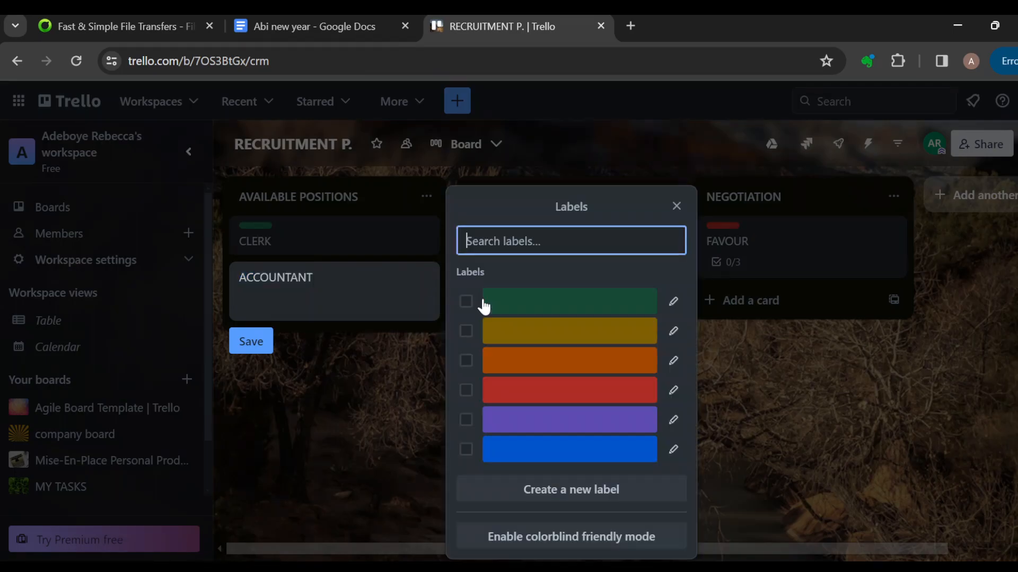
click(466, 390)
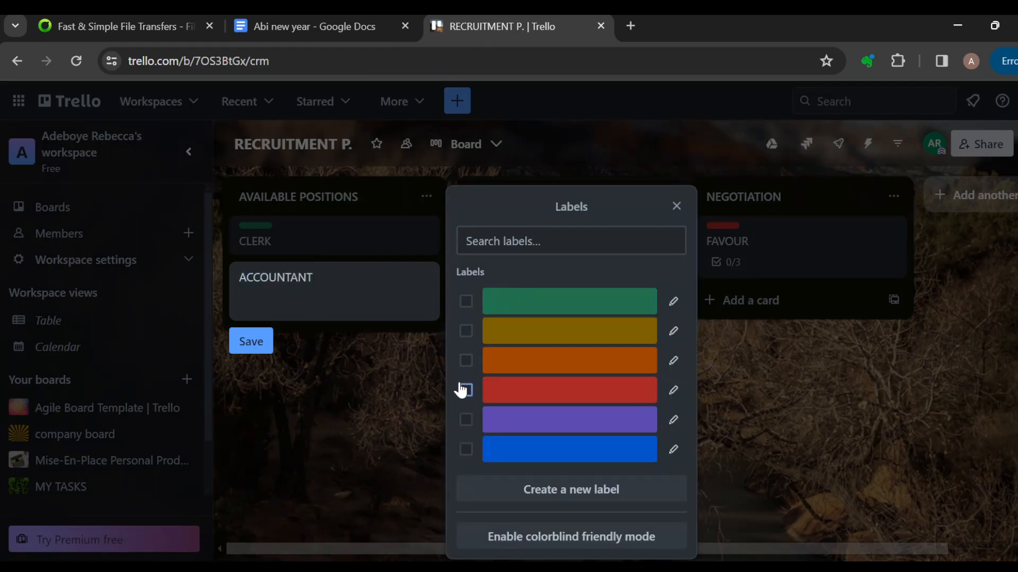
click(677, 206)
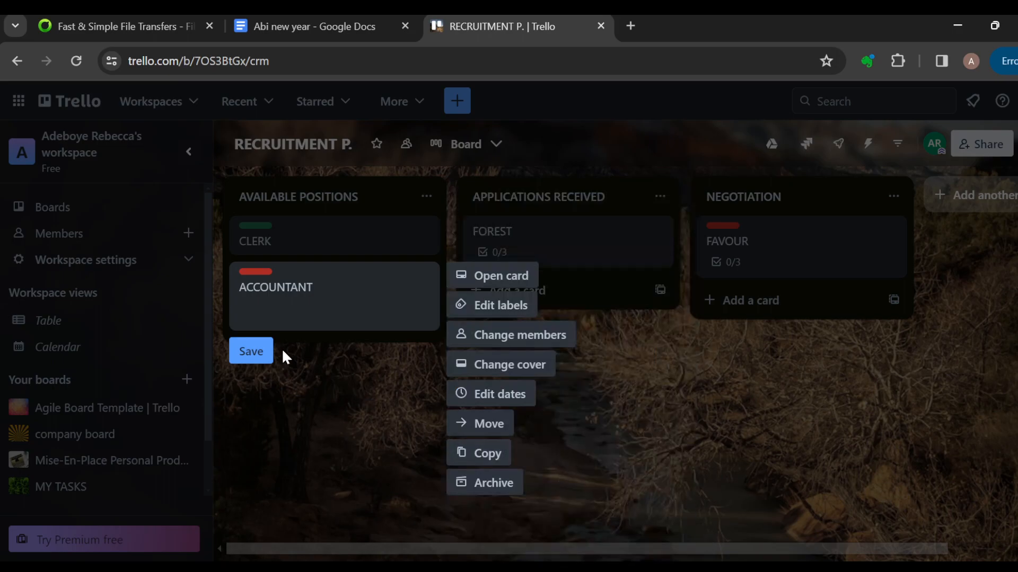
click(253, 351)
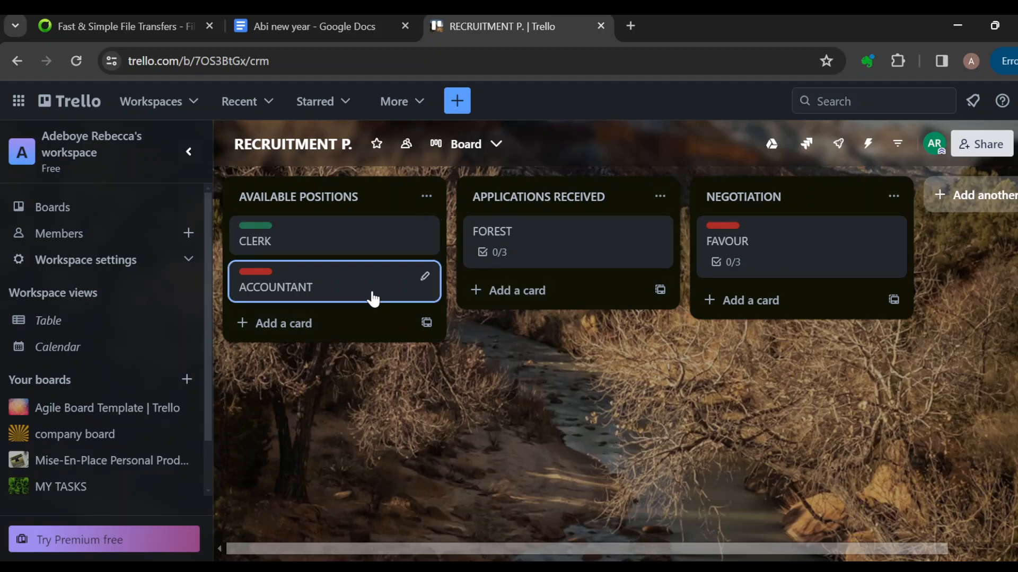
Move the ACCOUNTANT card from AVAILABLE POSITIONS to the NEGOTIATION list on the same board
click(424, 277)
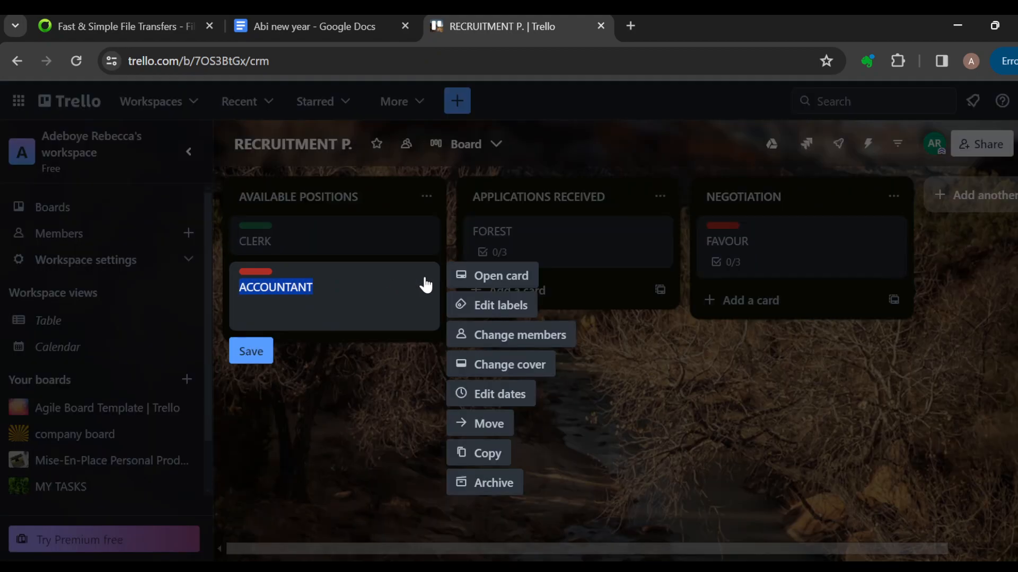
click(498, 430)
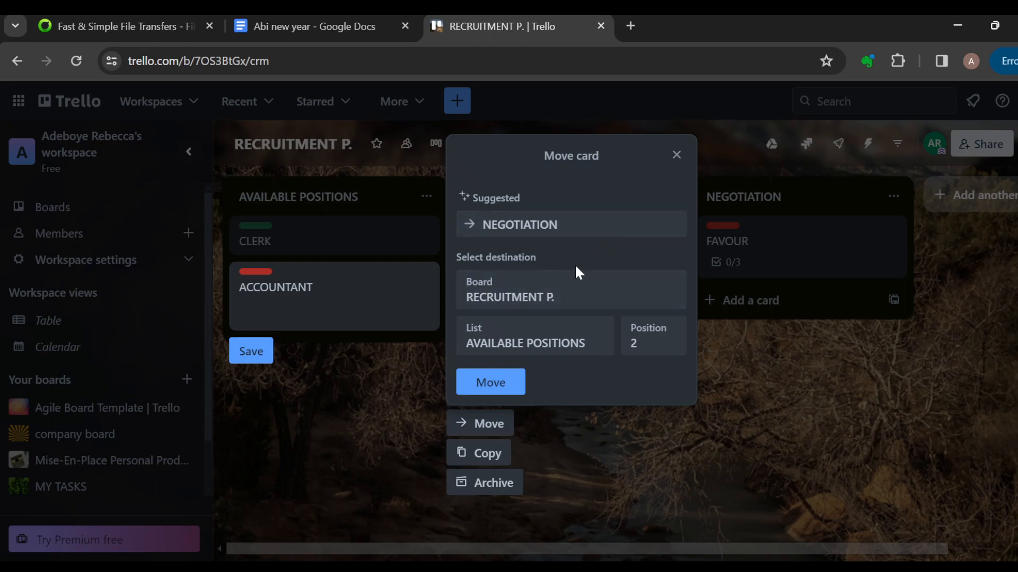
click(572, 357)
click(565, 384)
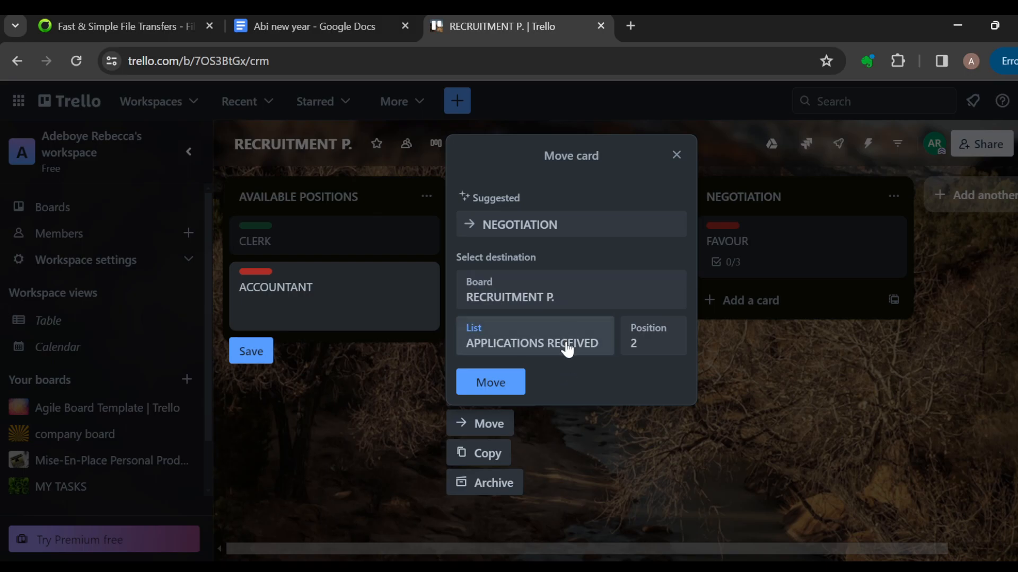
click(549, 393)
click(503, 381)
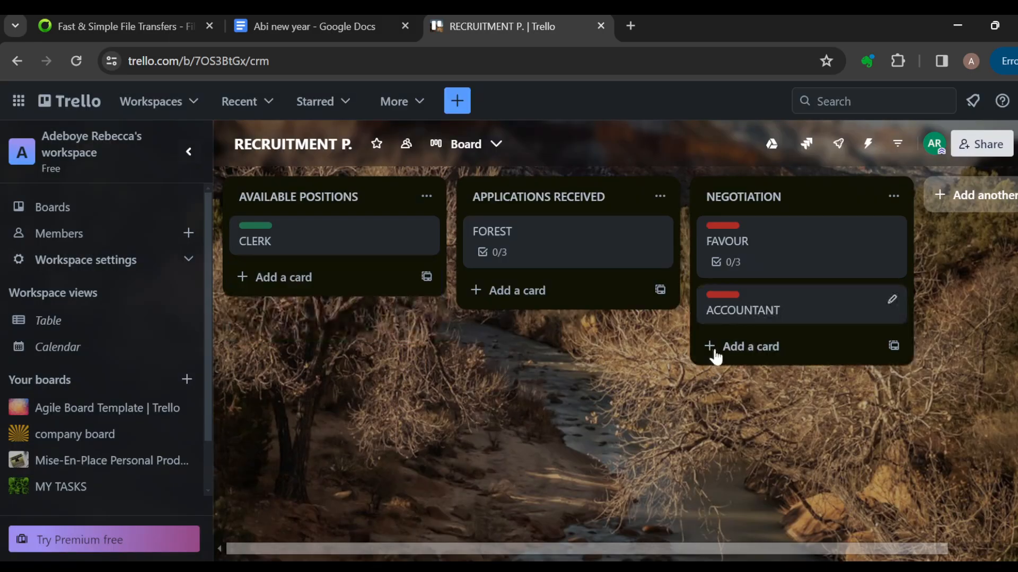